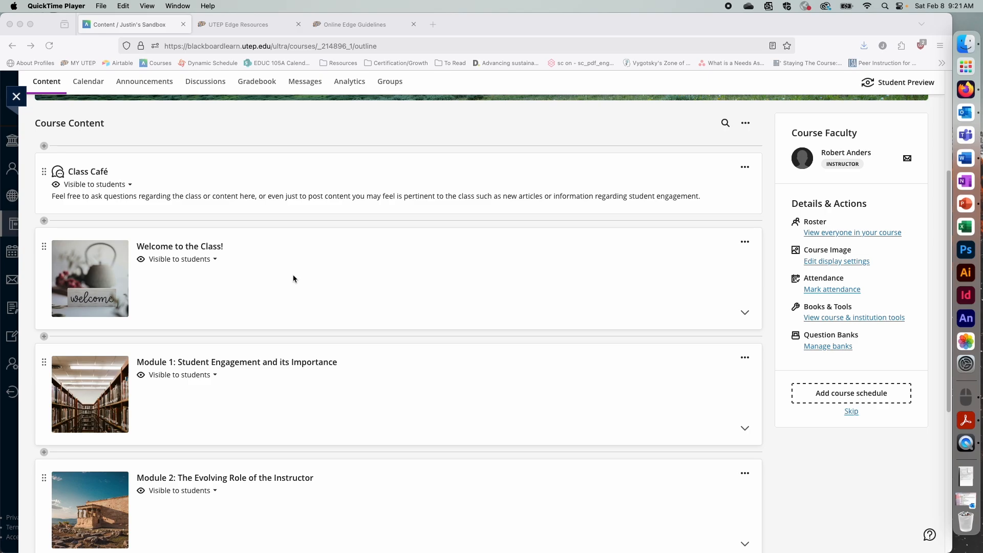
# - Expand the "Welcome to the Class!" module and look through its content items
pyautogui.click(281, 268)
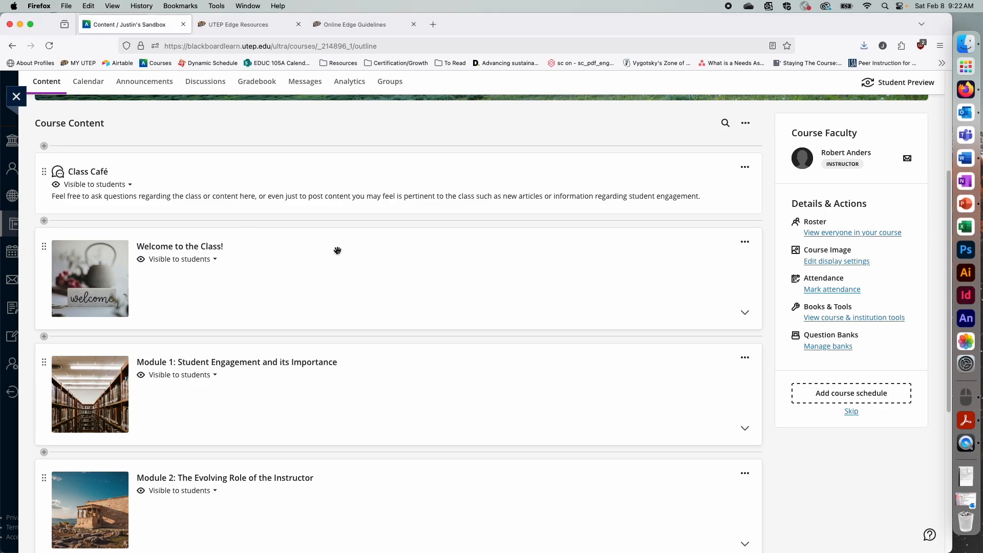
pyautogui.click(268, 246)
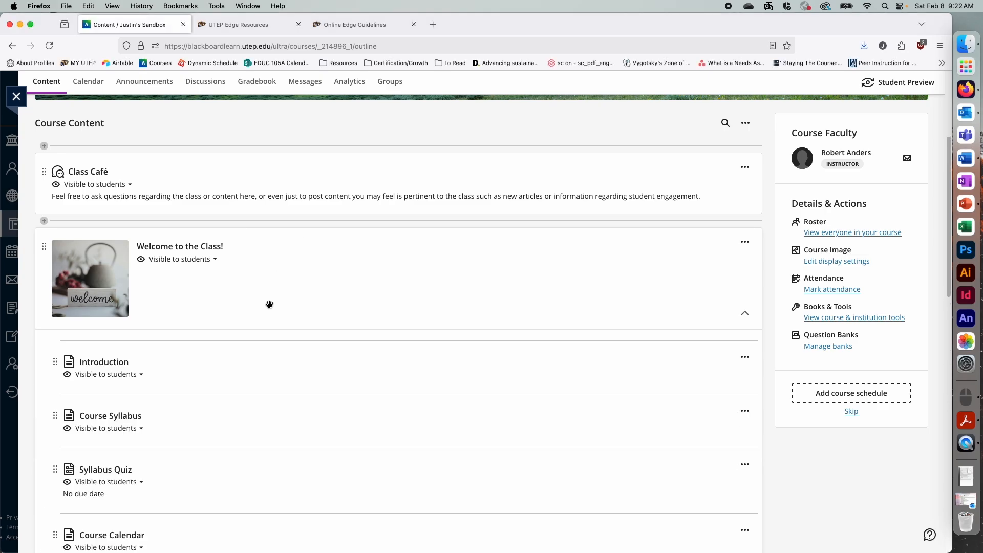
pyautogui.scroll(-3, 268, 305)
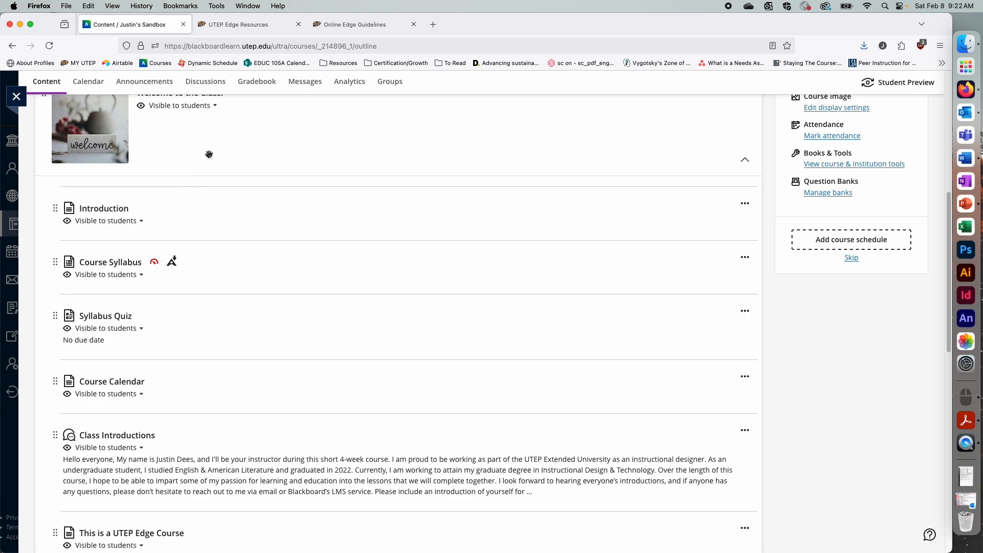
pyautogui.scroll(1, 205, 164)
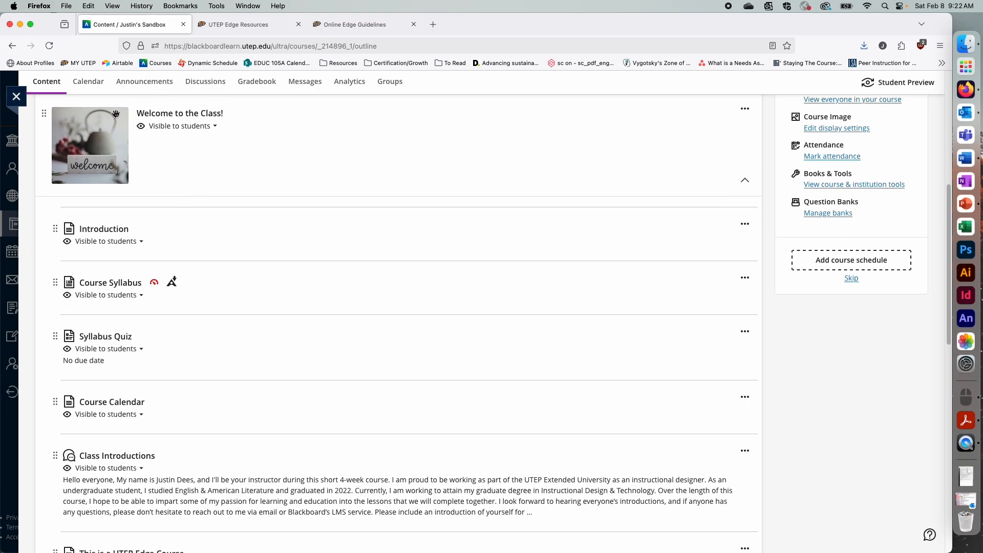
pyautogui.scroll(-4, 287, 215)
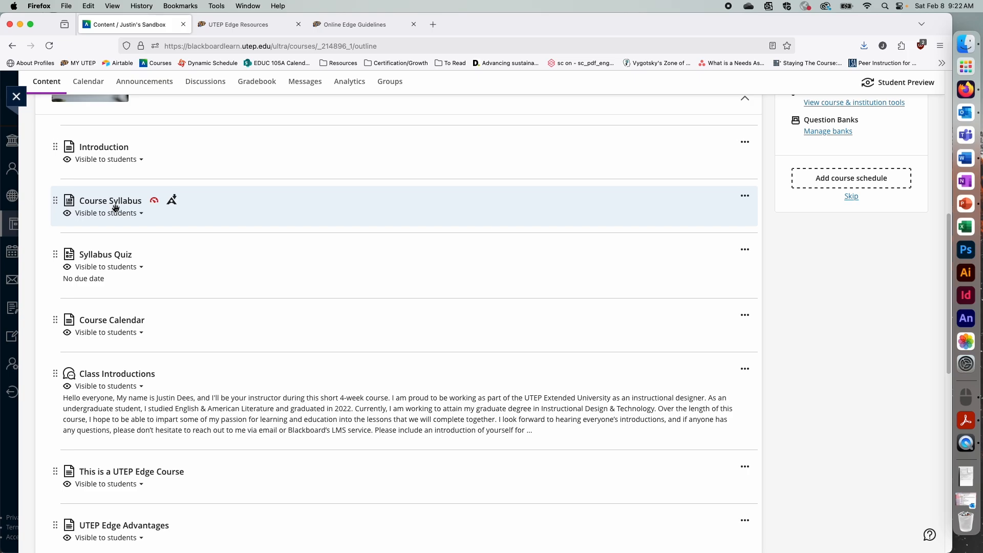
pyautogui.scroll(-4, 203, 376)
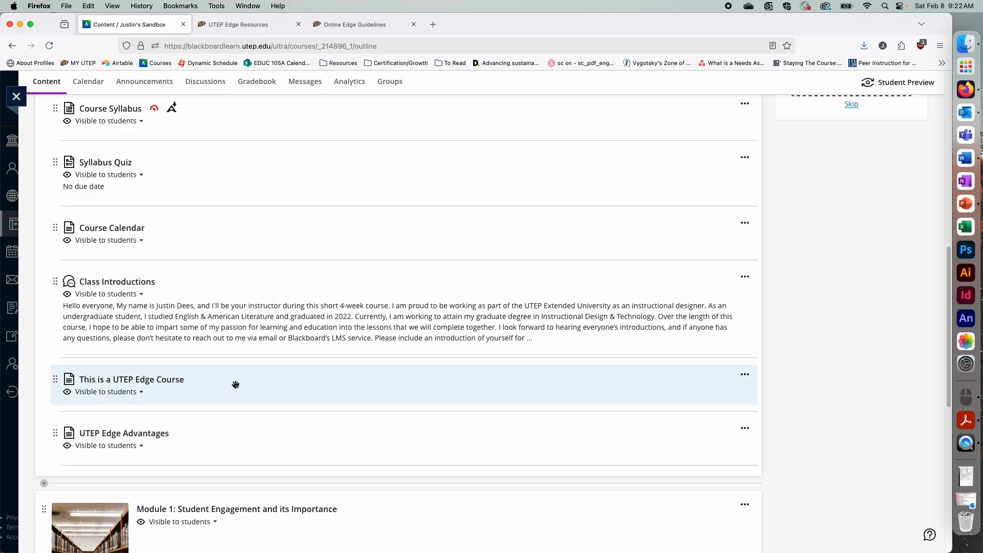
# - Open the Course Syllabus, enlarge the document view and go to the UTEP Edge Course section on page 2
pyautogui.scroll(2, 230, 200)
pyautogui.click(225, 160)
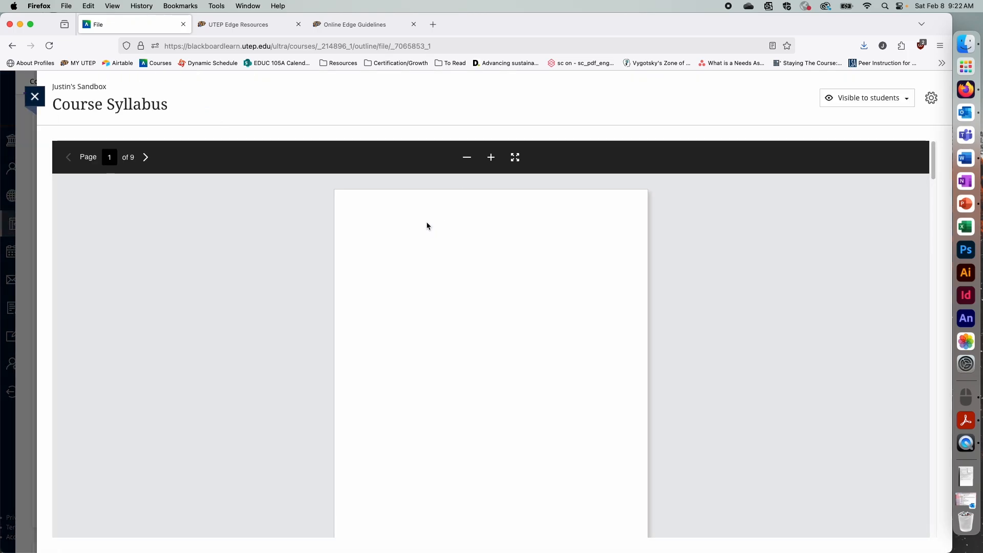
pyautogui.click(490, 157)
pyautogui.click(491, 157)
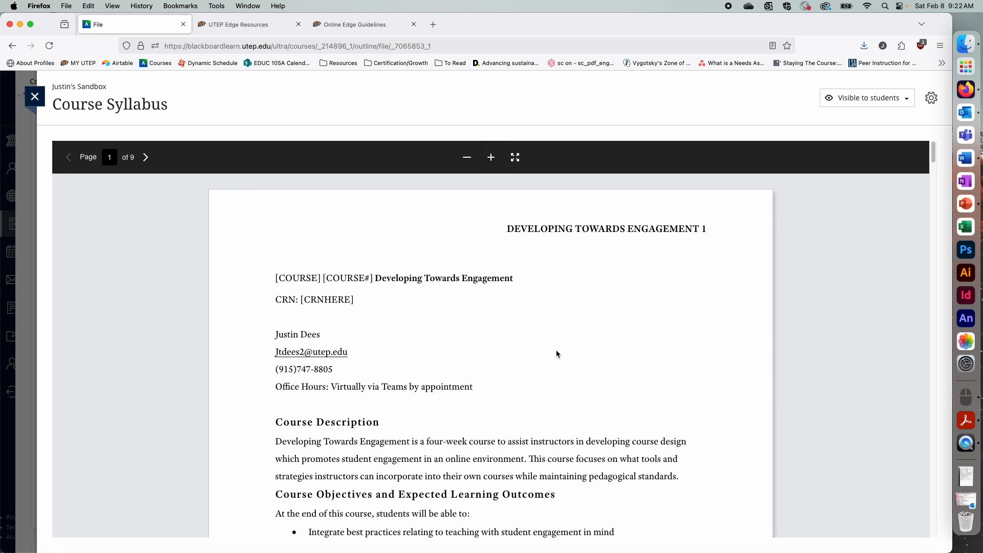
pyautogui.scroll(-15, 513, 330)
pyautogui.scroll(3, 496, 328)
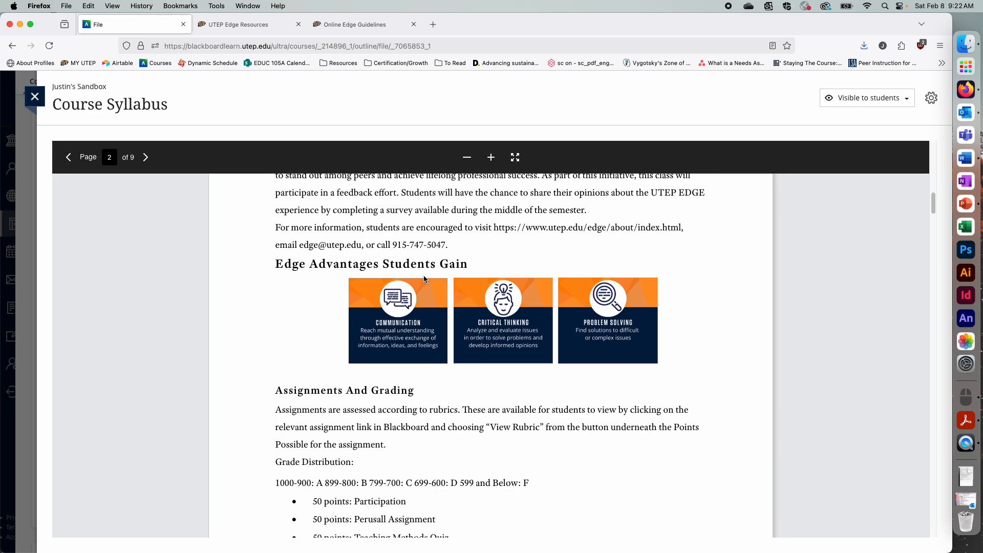
# - Review the syllabus's UTEP Edge Course statement, its web link and contact details, and the Edge Advantages graphics, and close the syllabus
pyautogui.moveTo(276, 223); pyautogui.dragTo(514, 310)
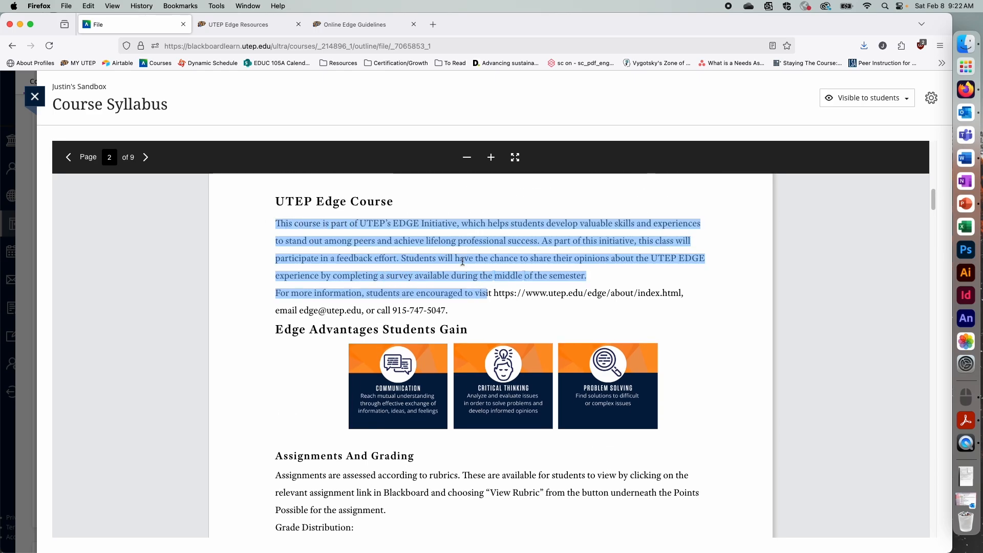
pyautogui.click(401, 237)
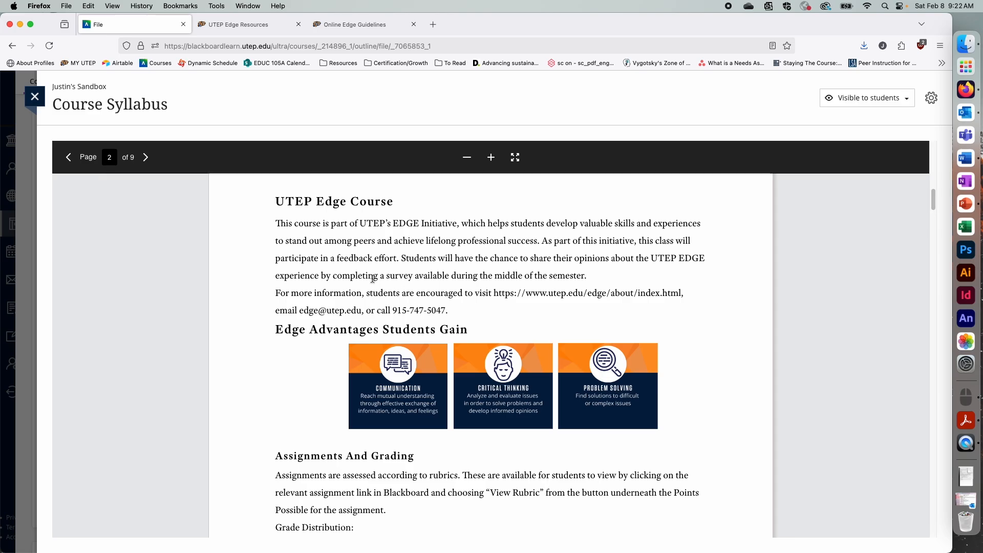
pyautogui.moveTo(495, 293); pyautogui.dragTo(692, 296)
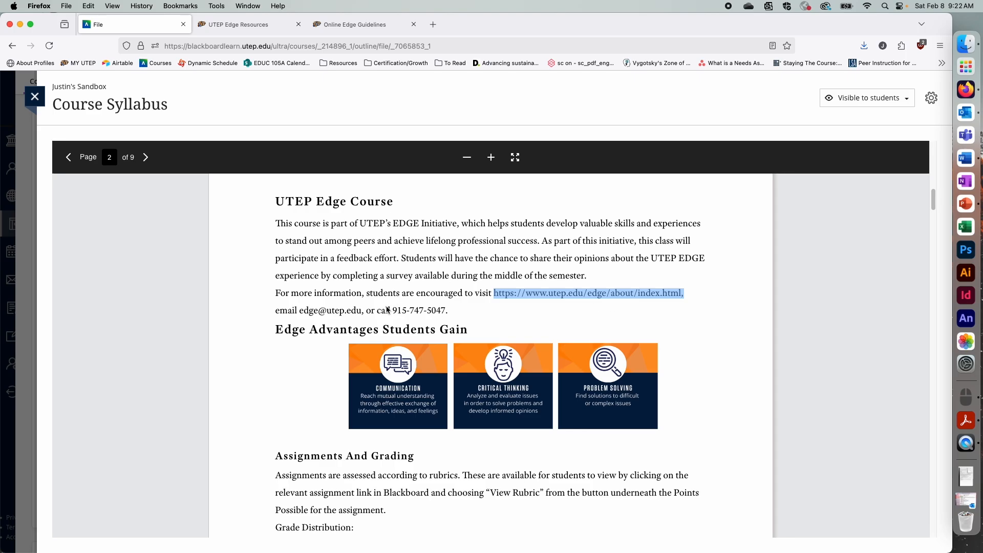
pyautogui.moveTo(299, 309); pyautogui.dragTo(448, 309)
pyautogui.click(463, 322)
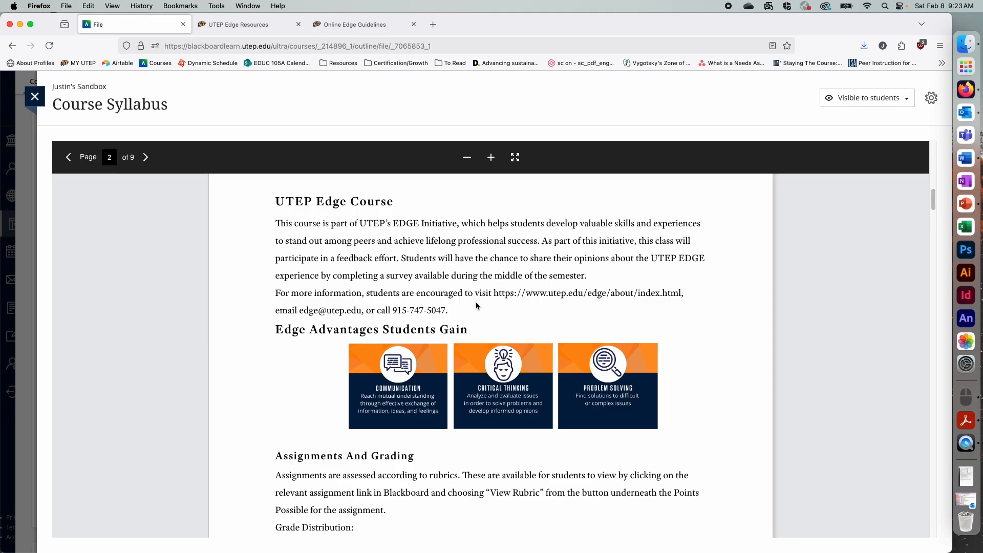
pyautogui.scroll(-2, 438, 292)
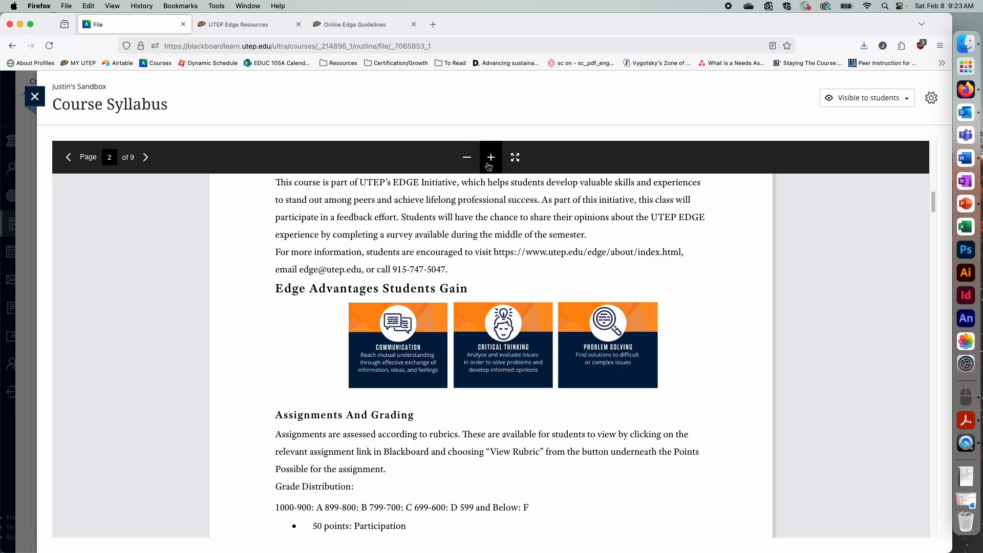
pyautogui.click(491, 159)
pyautogui.click(34, 103)
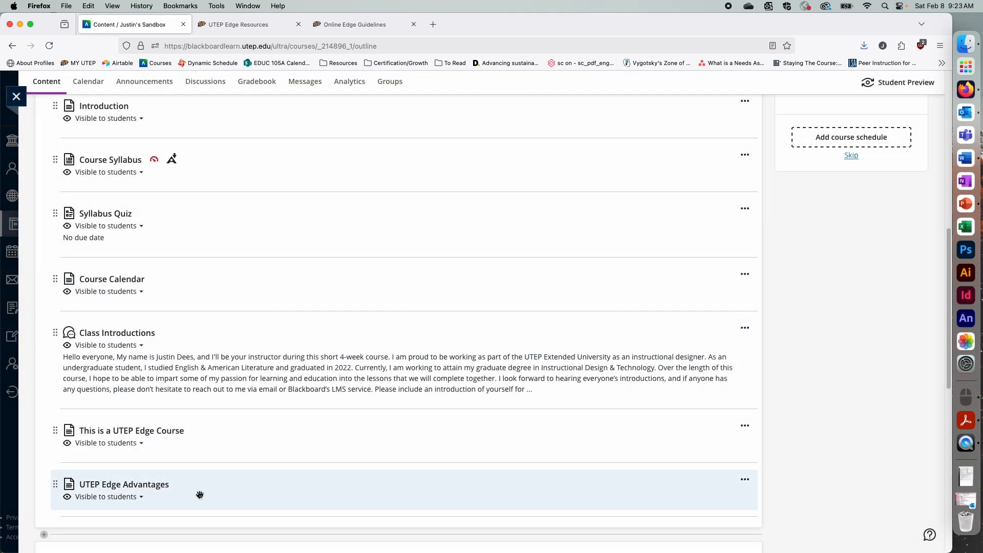
# - Open the UTEP Edge Advantages document, review the course goals listed above the advantage graphics, and close it
pyautogui.click(198, 494)
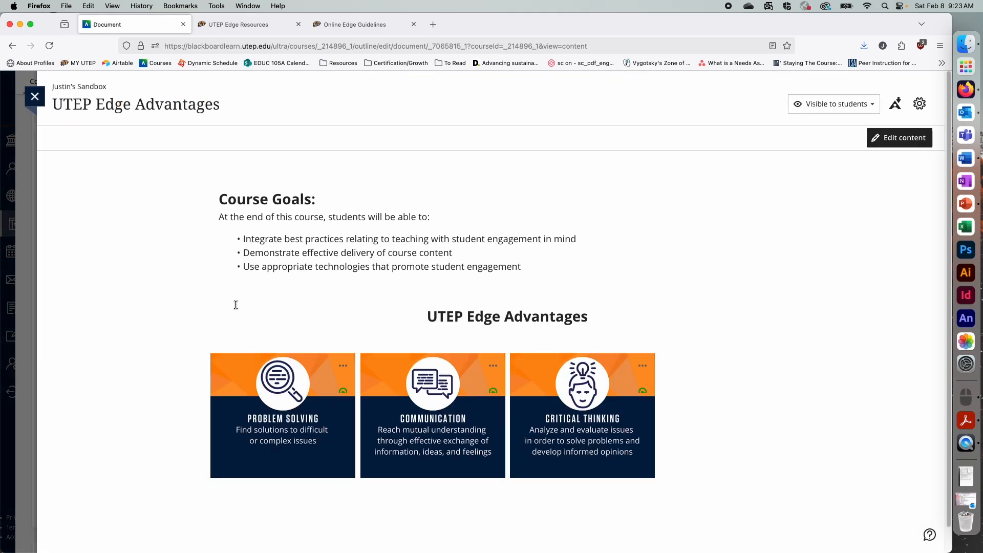
pyautogui.scroll(-1, 237, 307)
pyautogui.moveTo(223, 190); pyautogui.dragTo(527, 236)
pyautogui.click(474, 226)
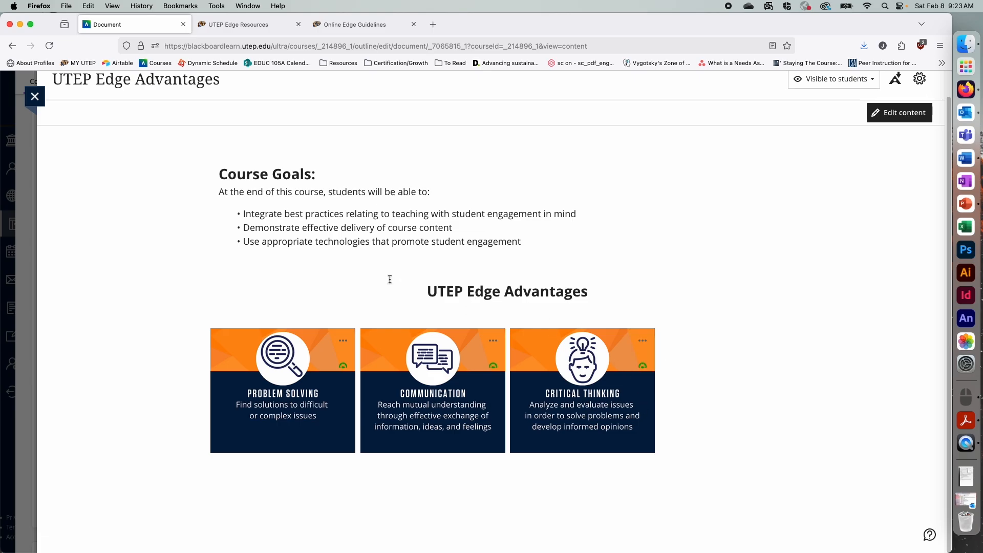
pyautogui.click(35, 96)
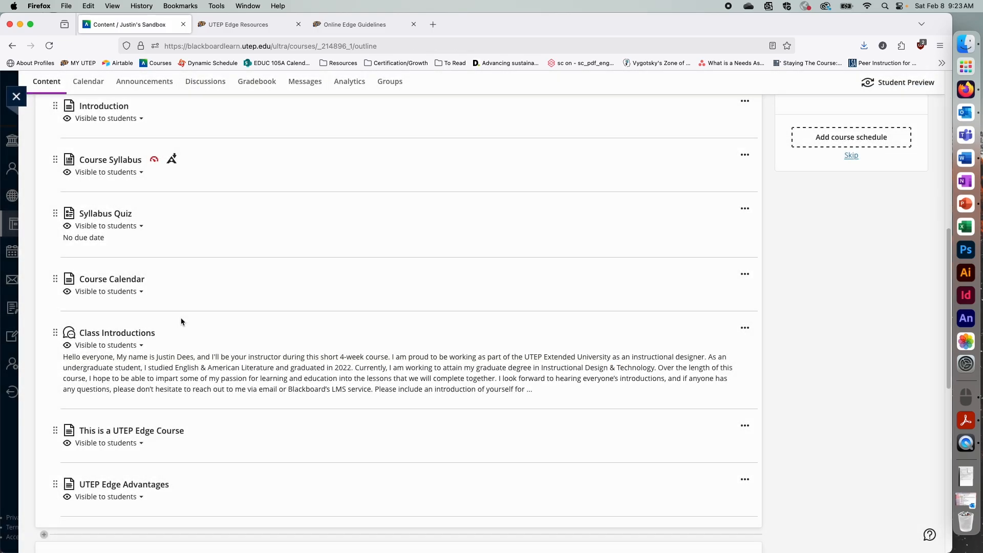
# - Open the "This is a UTEP Edge Course" document, review its description and embedded video, and close it
pyautogui.click(182, 431)
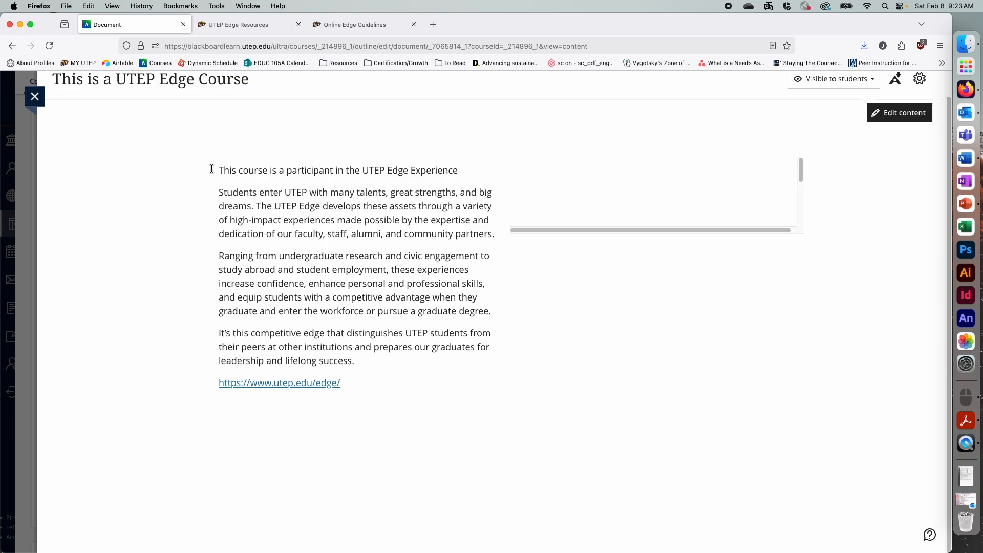
pyautogui.moveTo(215, 170); pyautogui.dragTo(369, 376)
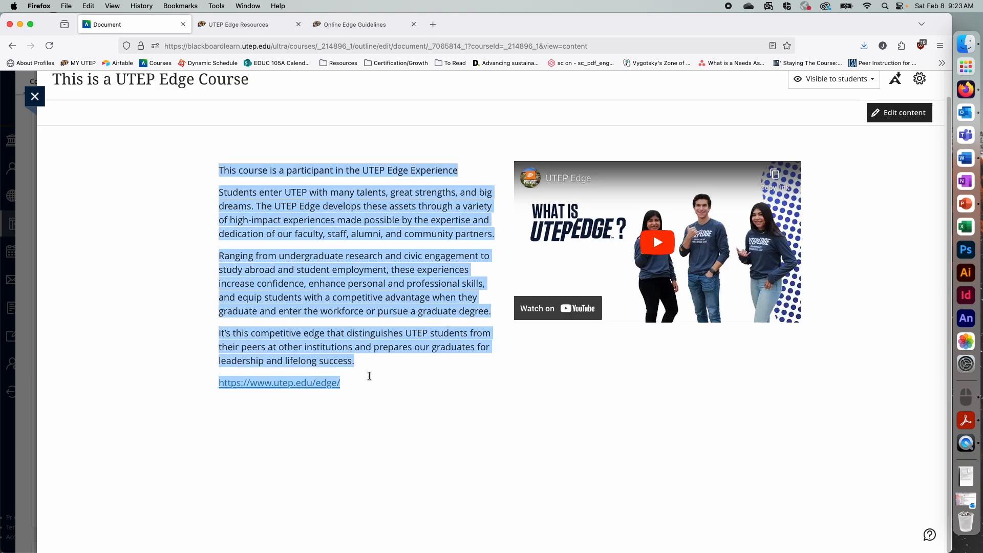
pyautogui.click(352, 361)
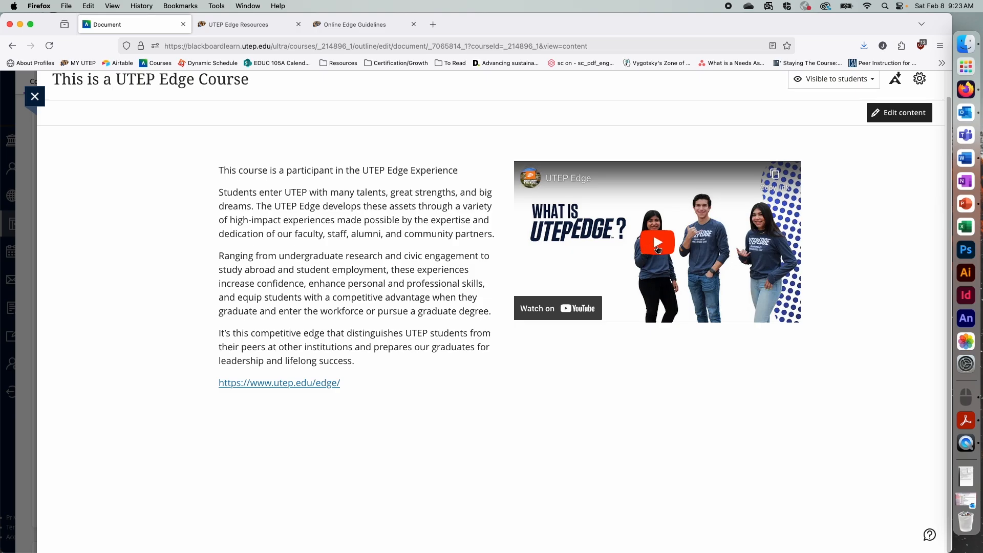
pyautogui.click(31, 97)
# - Open the Course Calendar, examine the assignments marked "UTEP Edge Aligned" for Modules 1 to 4, and close it
pyautogui.click(153, 340)
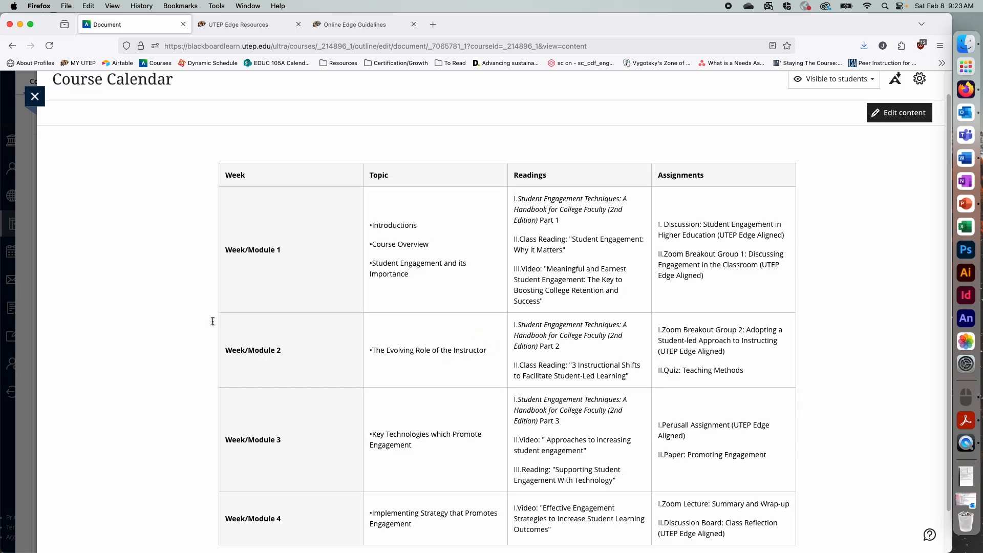
pyautogui.scroll(-2, 563, 226)
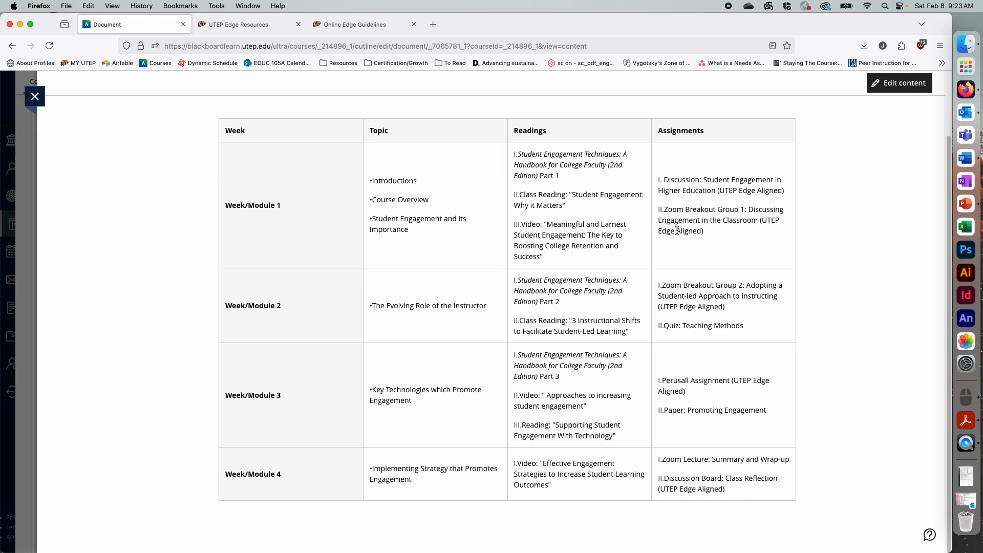
pyautogui.moveTo(722, 191); pyautogui.dragTo(786, 187)
pyautogui.click(746, 202)
pyautogui.moveTo(663, 490); pyautogui.dragTo(713, 485)
pyautogui.click(718, 488)
pyautogui.click(35, 97)
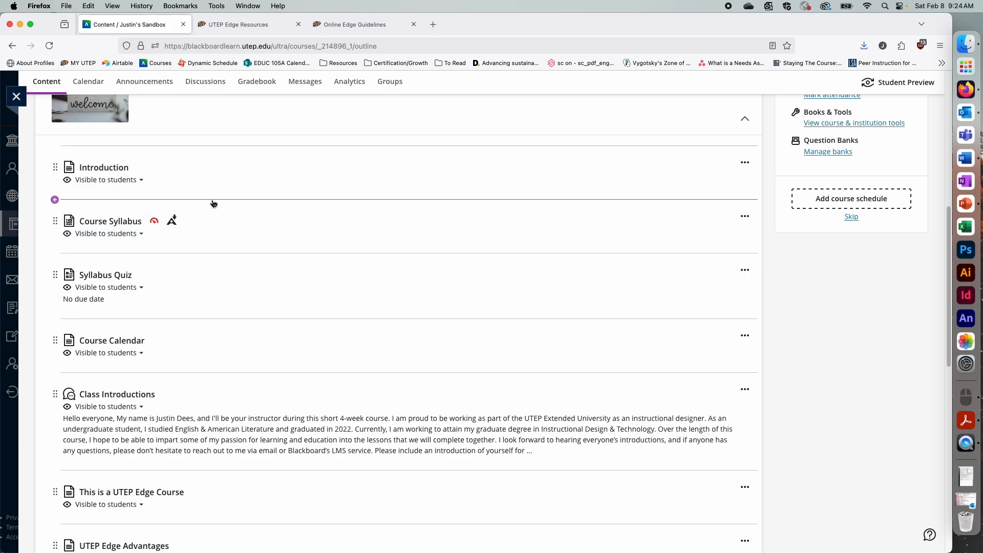
# - Collapse the "Welcome to the Class!" module and expand Module 1 and Module 2 to look over their items
pyautogui.click(306, 214)
pyautogui.scroll(-2, 287, 256)
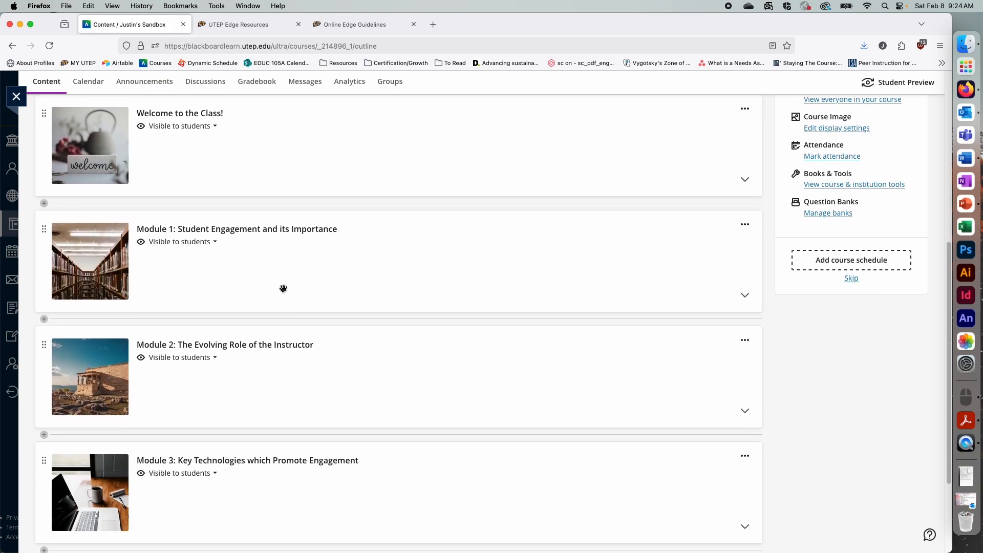
pyautogui.click(346, 262)
pyautogui.scroll(-3, 320, 307)
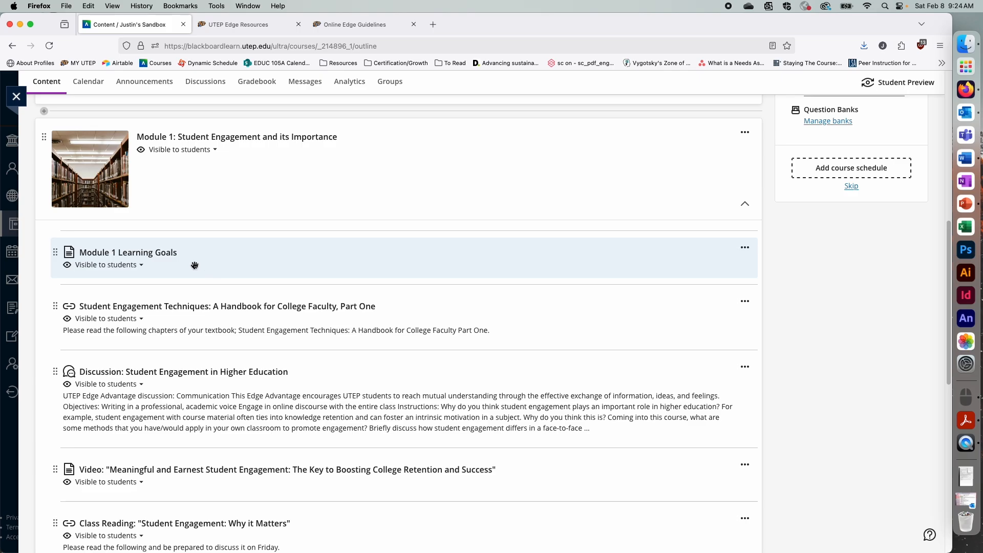
pyautogui.scroll(-12, 276, 277)
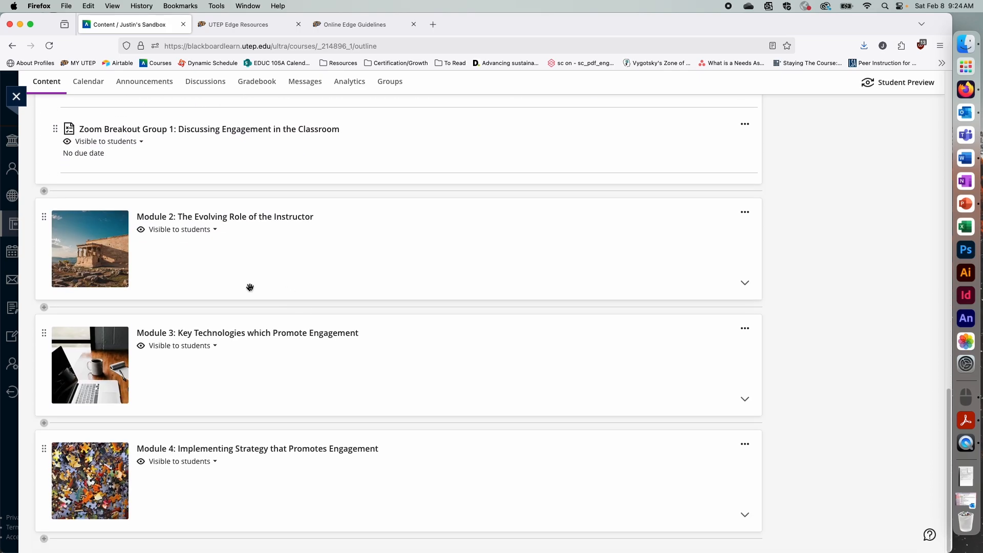
pyautogui.click(250, 287)
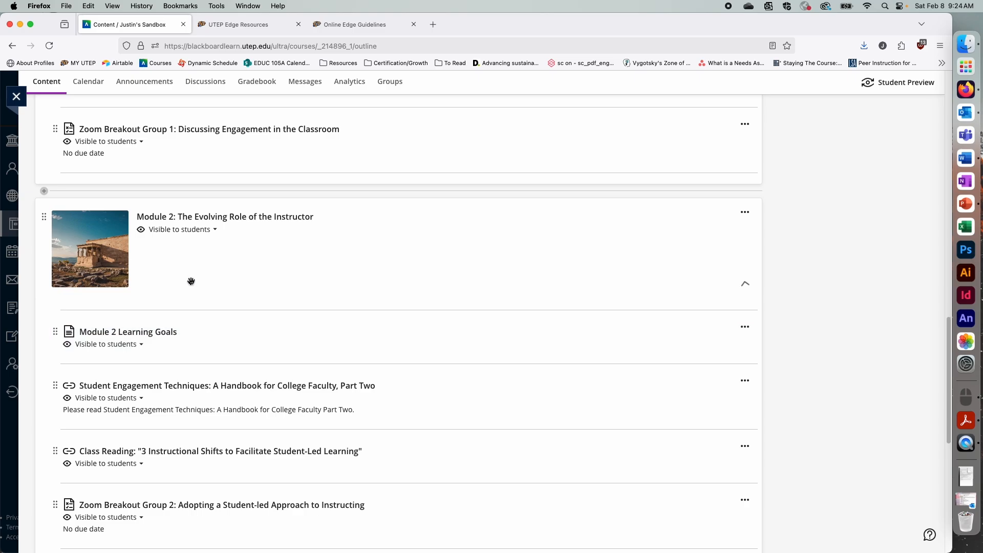
# - Open Module 1 Learning Goals, review the learning goals and the Edge Advantages they are tied to, and close the document
pyautogui.scroll(8, 191, 281)
pyautogui.click(138, 195)
pyautogui.click(140, 184)
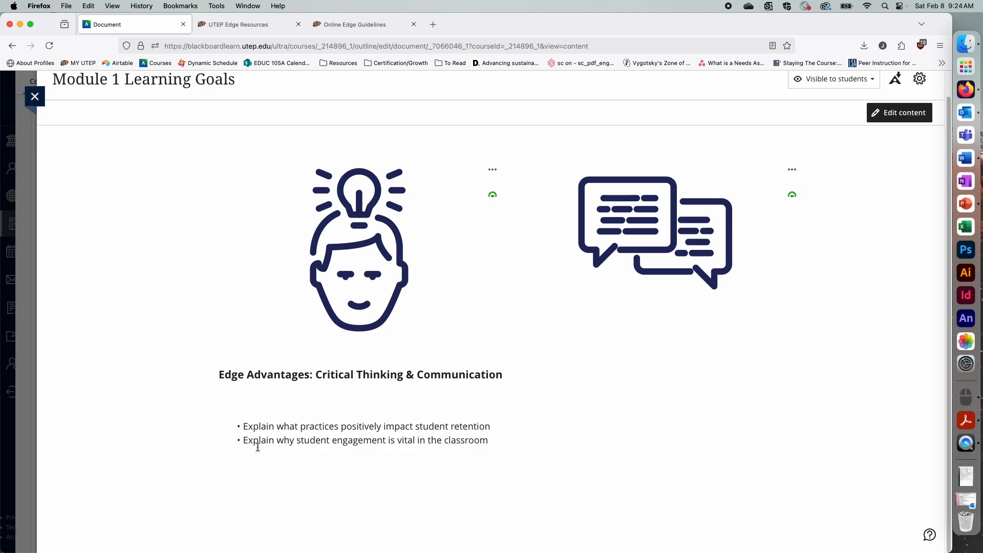
pyautogui.moveTo(246, 427); pyautogui.dragTo(423, 428)
pyautogui.click(378, 428)
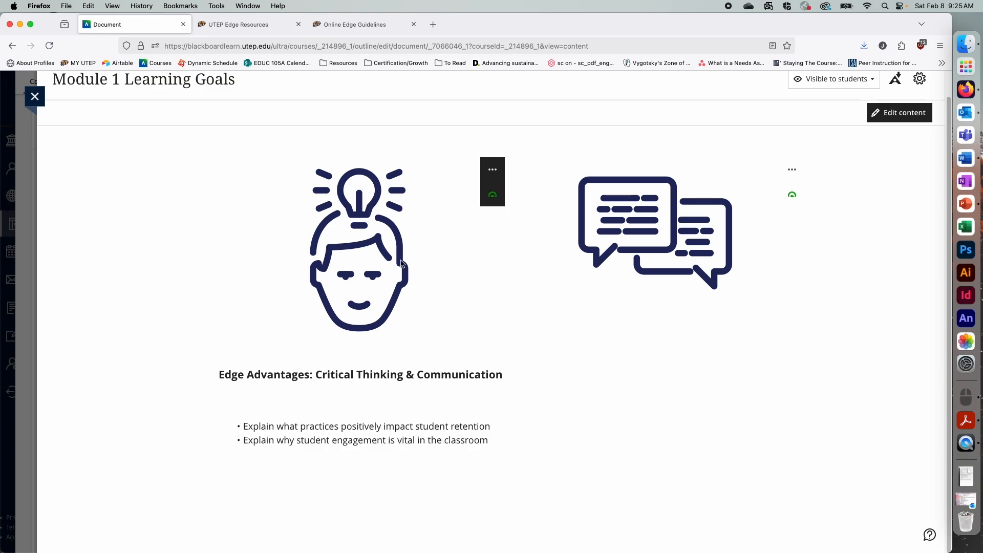
pyautogui.moveTo(313, 376); pyautogui.dragTo(502, 373)
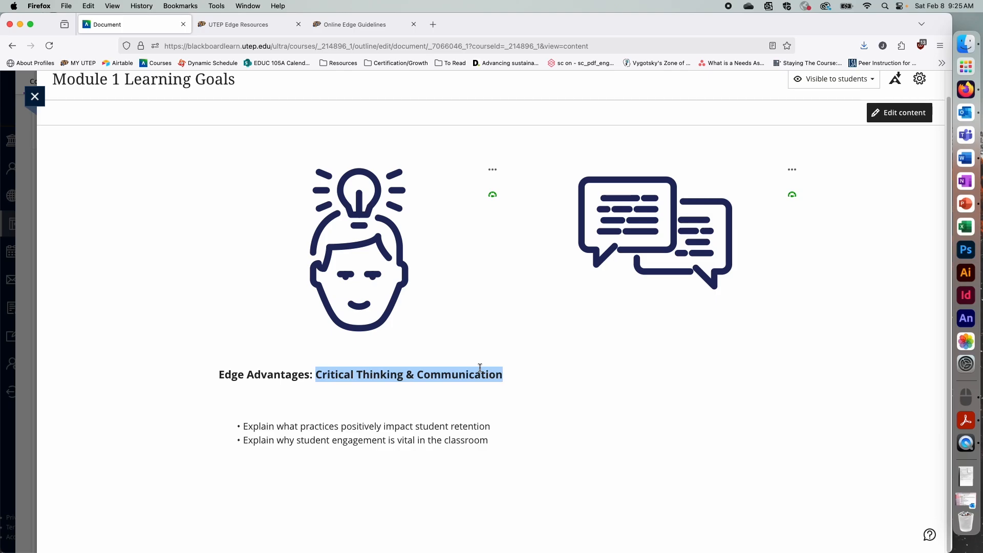
pyautogui.click(35, 97)
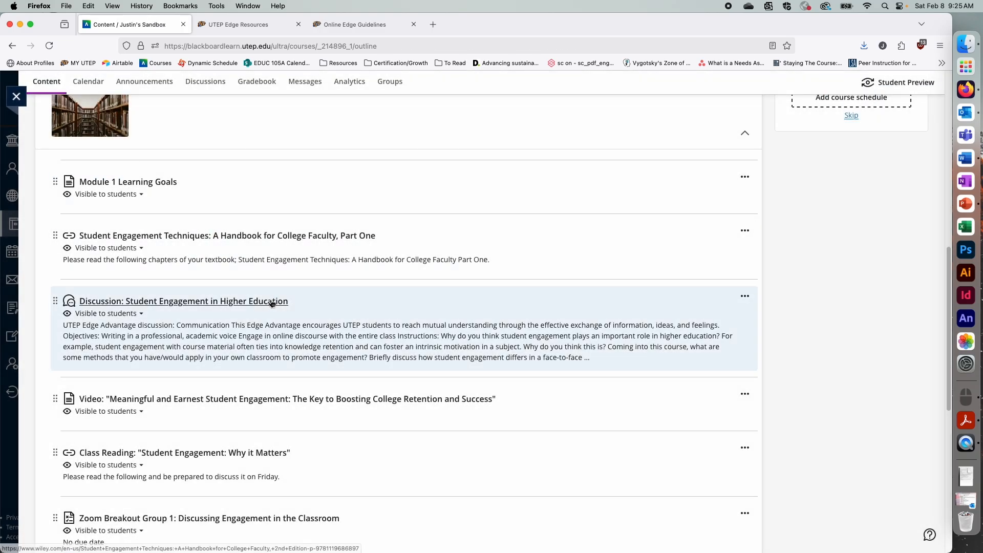
# - Open "Discussion: Student Engagement in Higher Education" and review its Edge Advantage heading, objectives and instructions
pyautogui.click(270, 302)
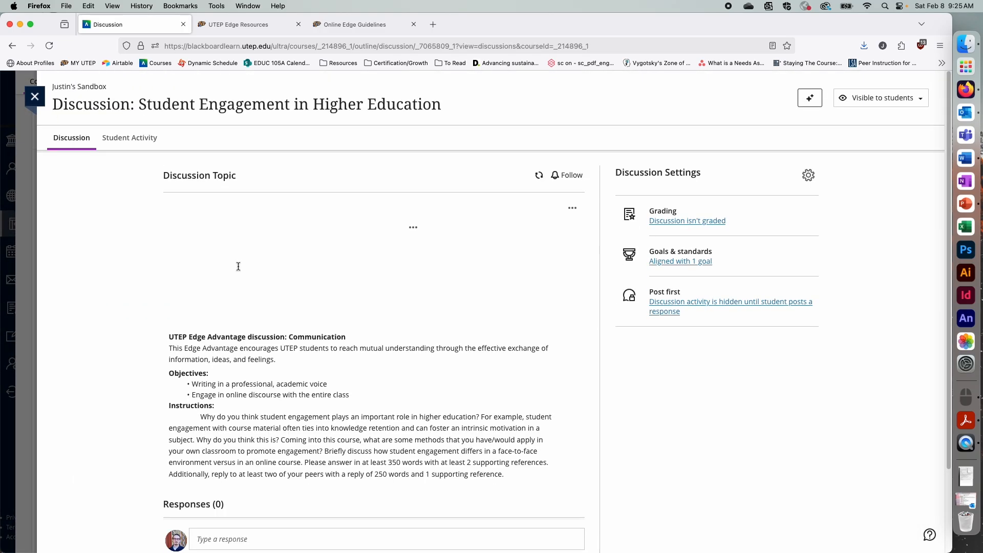
pyautogui.scroll(-2, 174, 169)
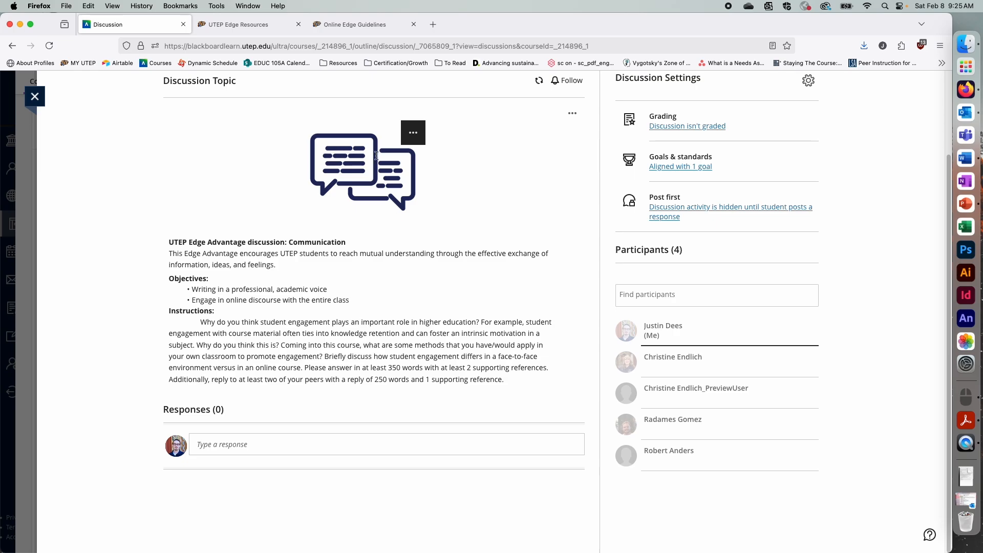
pyautogui.moveTo(171, 241); pyautogui.dragTo(247, 246)
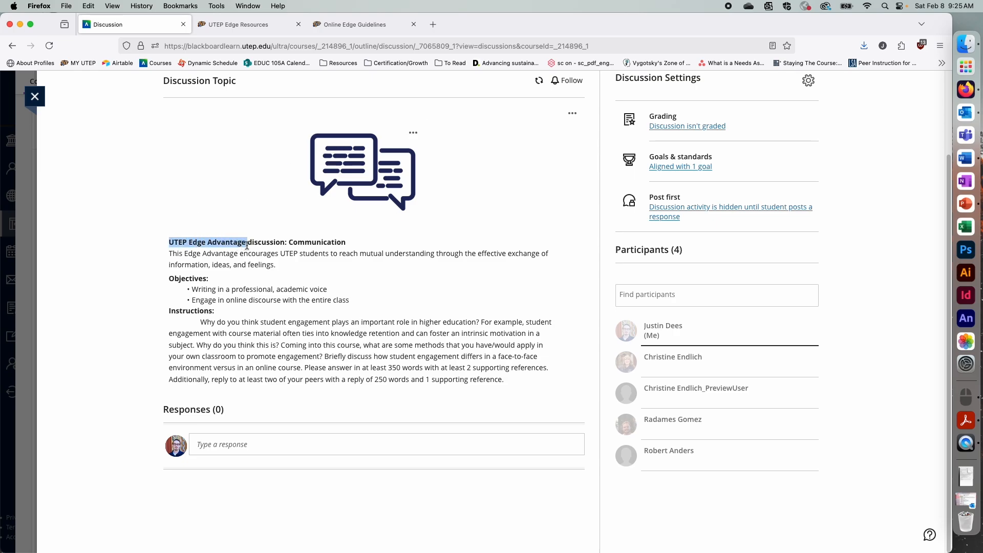
pyautogui.click(295, 240)
pyautogui.moveTo(292, 241); pyautogui.dragTo(350, 245)
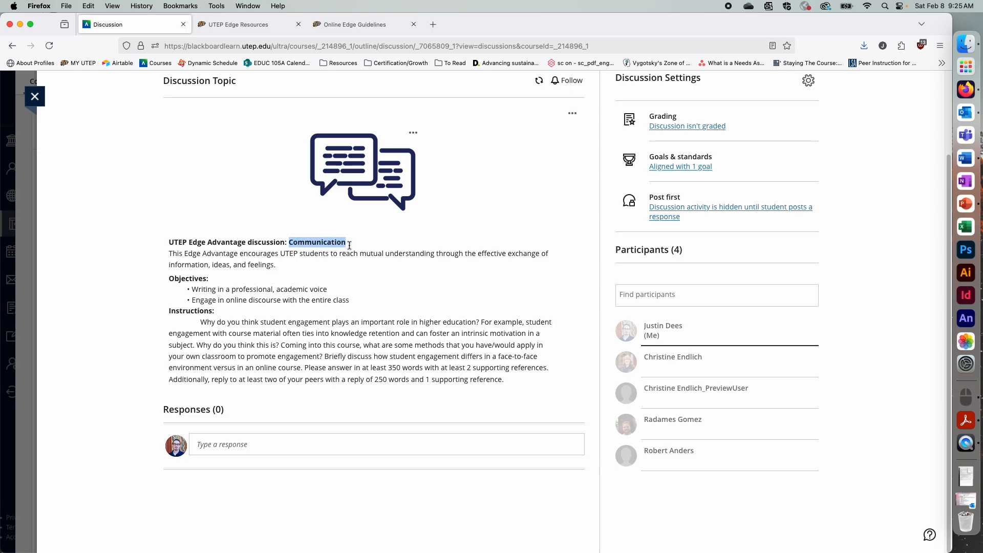
pyautogui.click(318, 270)
pyautogui.moveTo(177, 280); pyautogui.dragTo(218, 291)
pyautogui.click(251, 288)
pyautogui.moveTo(169, 324); pyautogui.dragTo(411, 385)
pyautogui.click(407, 361)
pyautogui.scroll(3, 307, 202)
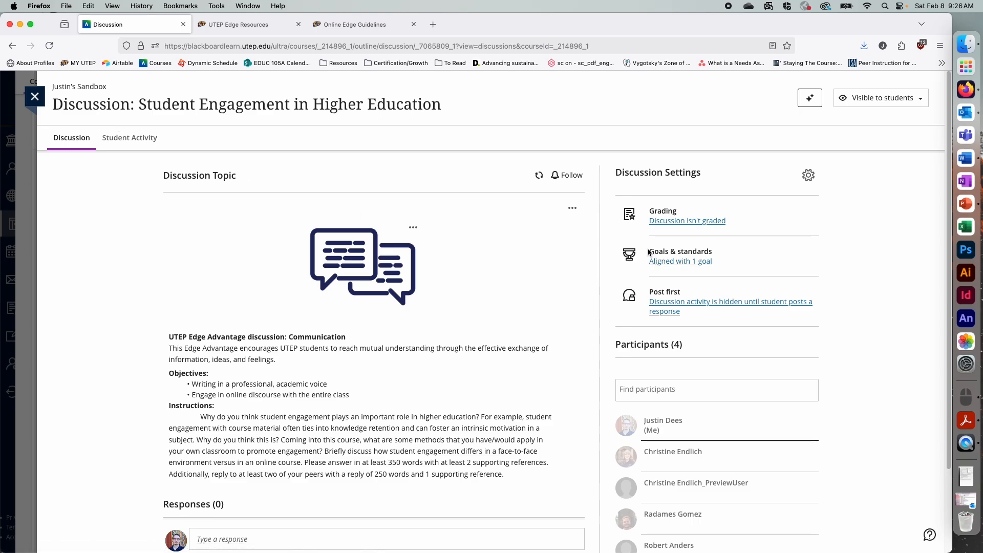
# - Open the discussion's Goals & standards alignment and expand the aligned goal CO-EDGE-2018-07 to read its full description
pyautogui.moveTo(653, 266)
pyautogui.mouseDown()
pyautogui.moveTo(650, 250)
pyautogui.moveTo(671, 261)
pyautogui.mouseUp()
pyautogui.click(671, 260)
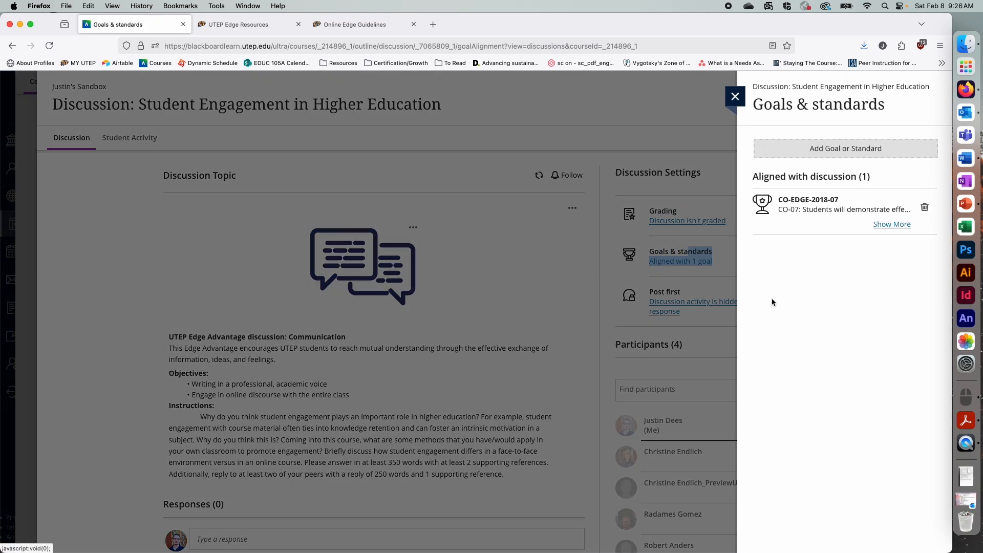
pyautogui.click(892, 225)
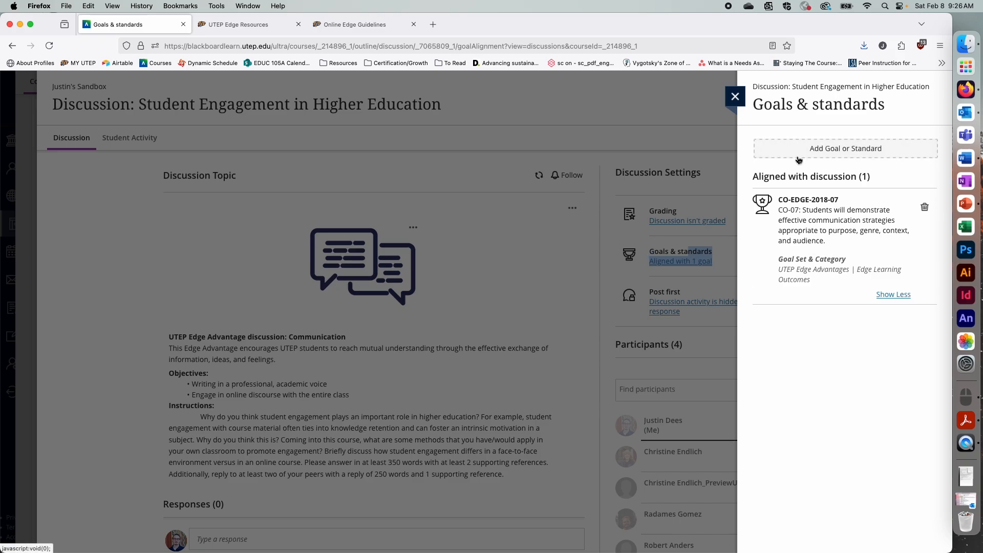
# - Browse the goals available for alignment, filter them by the Edge Learning Outcomes category, and cancel without selecting any
pyautogui.click(850, 150)
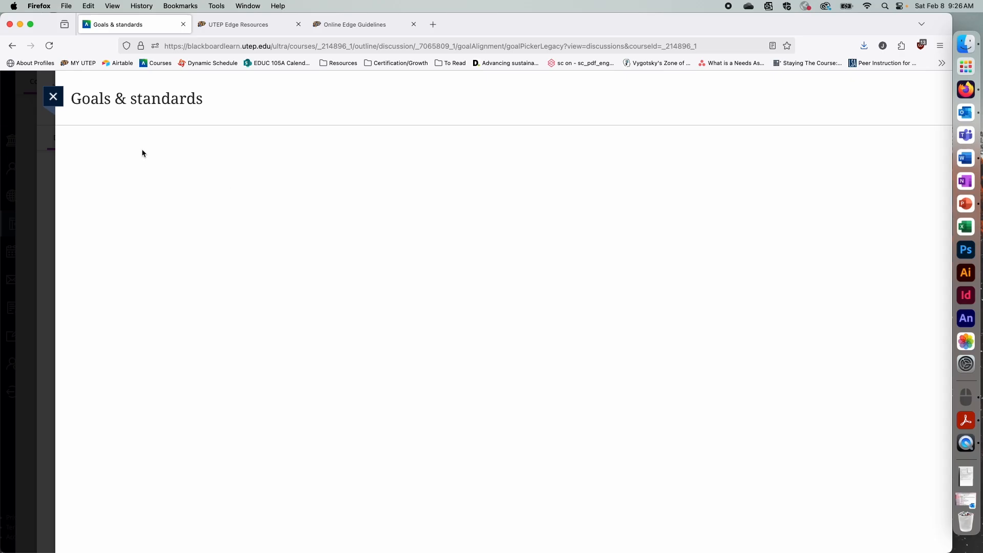
pyautogui.scroll(-5, 234, 351)
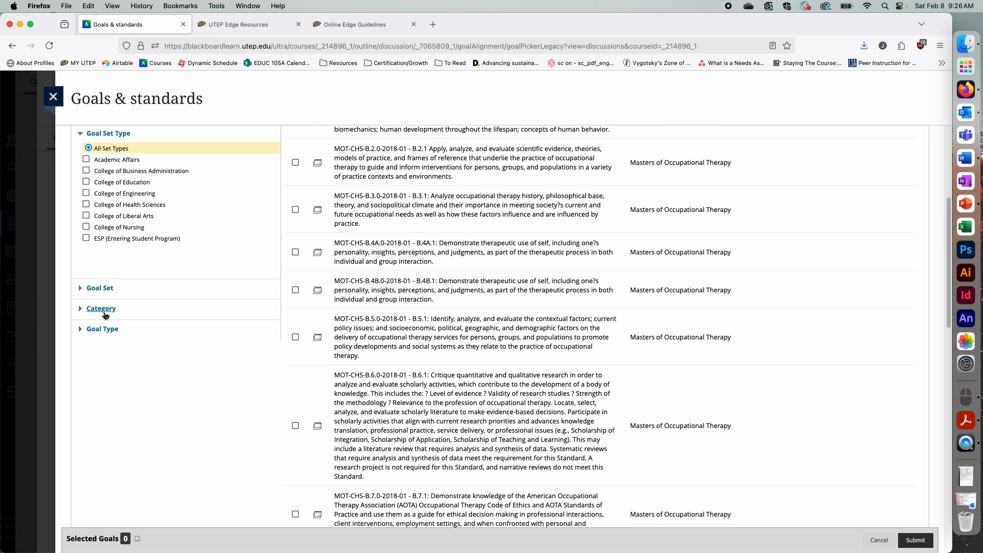
pyautogui.click(103, 310)
pyautogui.scroll(-3, 208, 360)
pyautogui.scroll(-1, 204, 360)
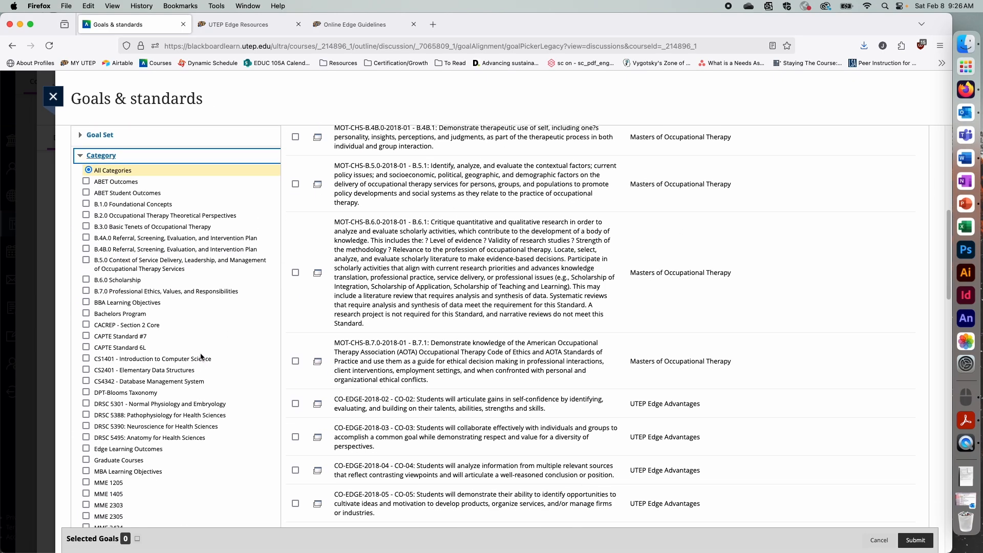
pyautogui.click(88, 439)
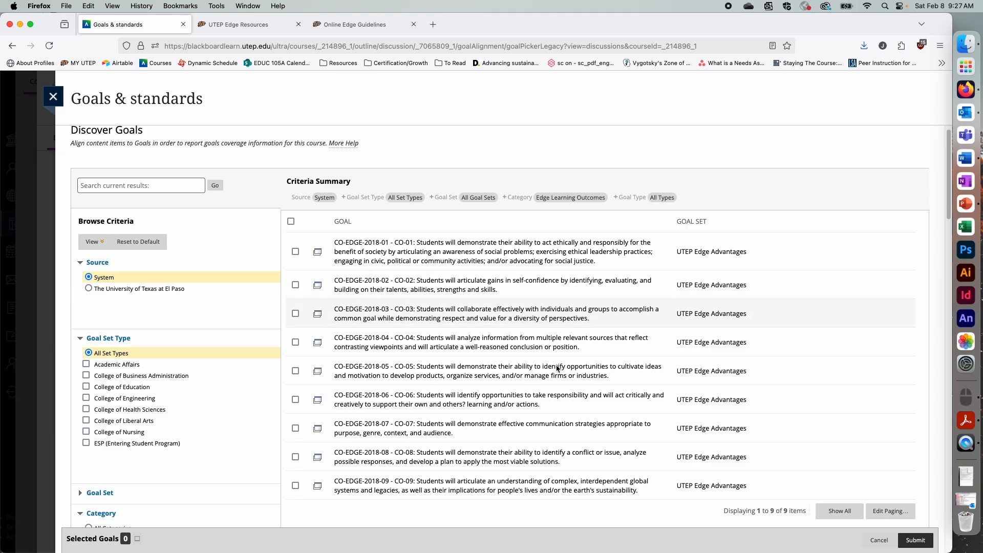
pyautogui.click(877, 541)
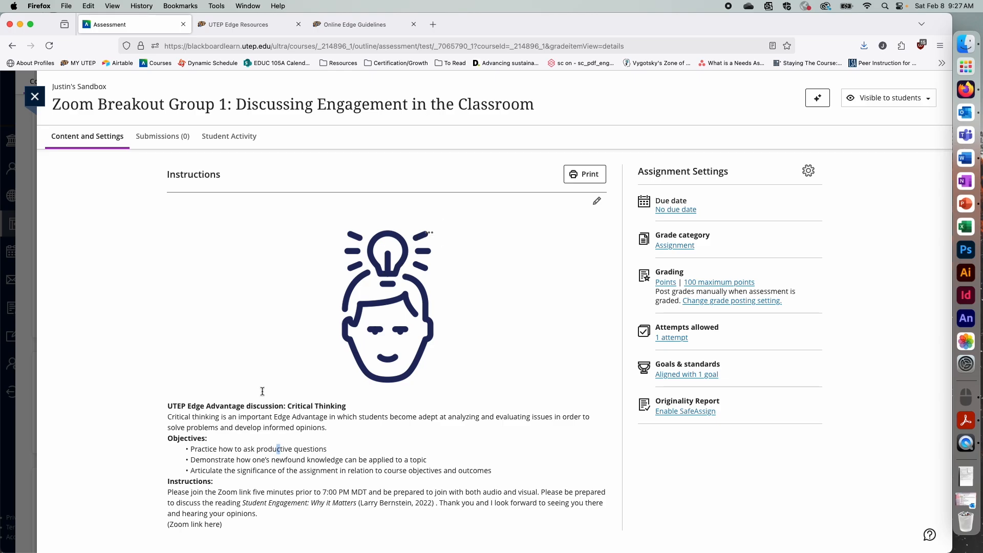
# - Review the Critical Thinking description and instructions of Zoom Breakout Group 1, and show the full details of its aligned goal
pyautogui.click(293, 403)
pyautogui.moveTo(251, 407); pyautogui.dragTo(168, 428)
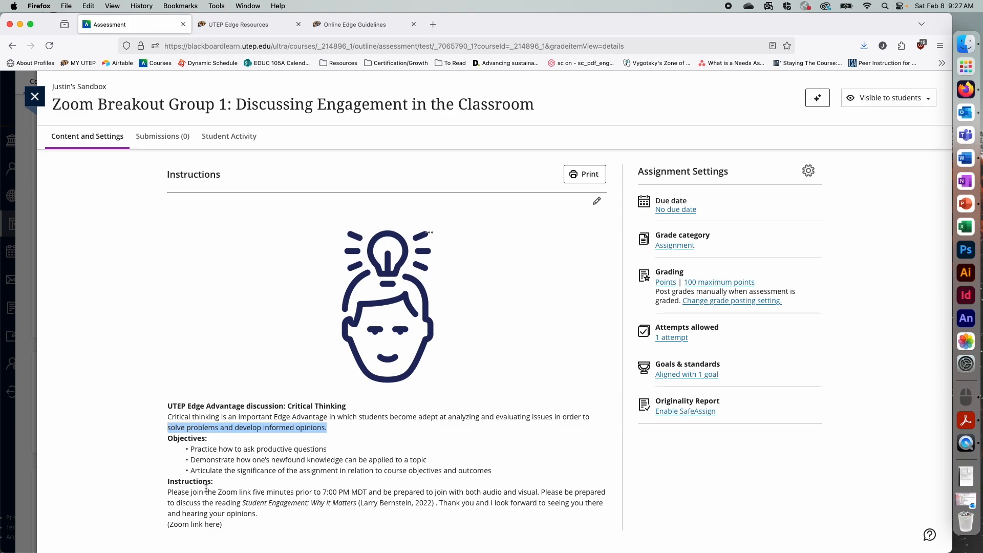
pyautogui.click(251, 506)
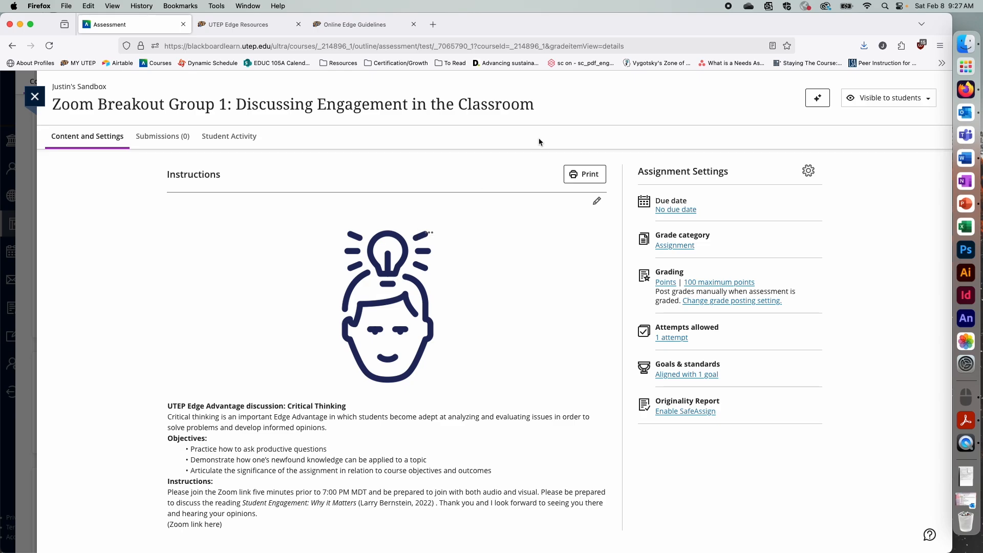
pyautogui.click(696, 378)
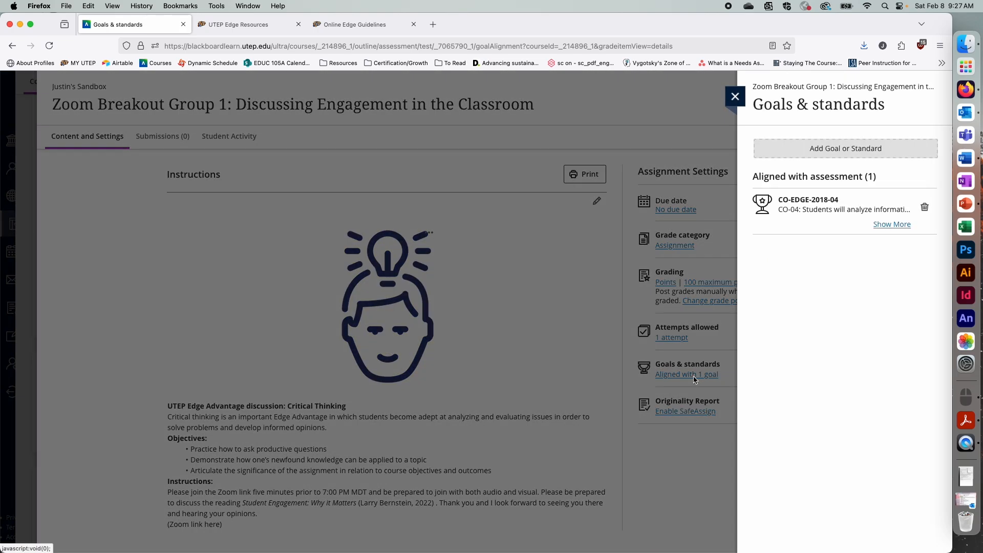
pyautogui.click(906, 234)
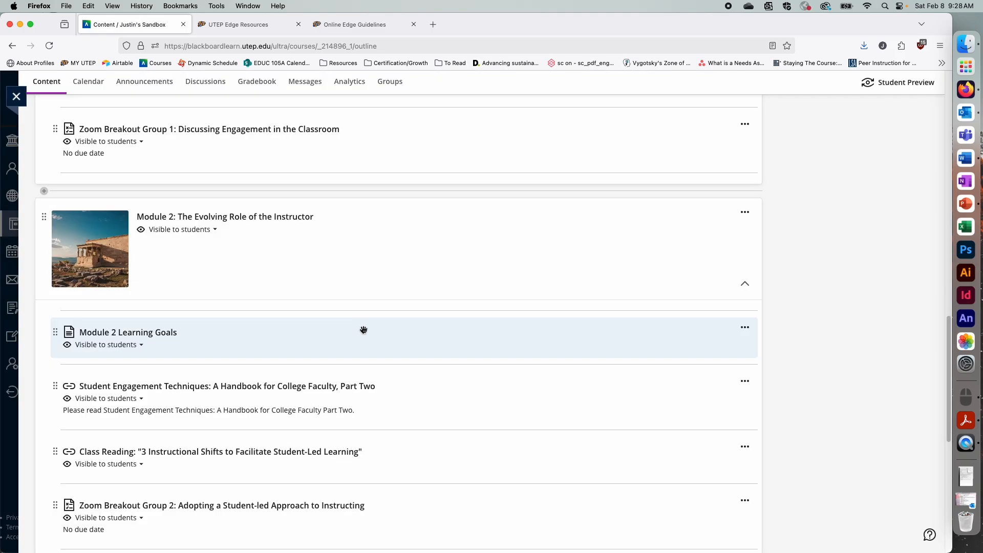
# - Open the UTEP Edge Survey item in Module 2 and open its survey link in a new browser tab
pyautogui.scroll(-4, 365, 331)
pyautogui.scroll(-1, 207, 450)
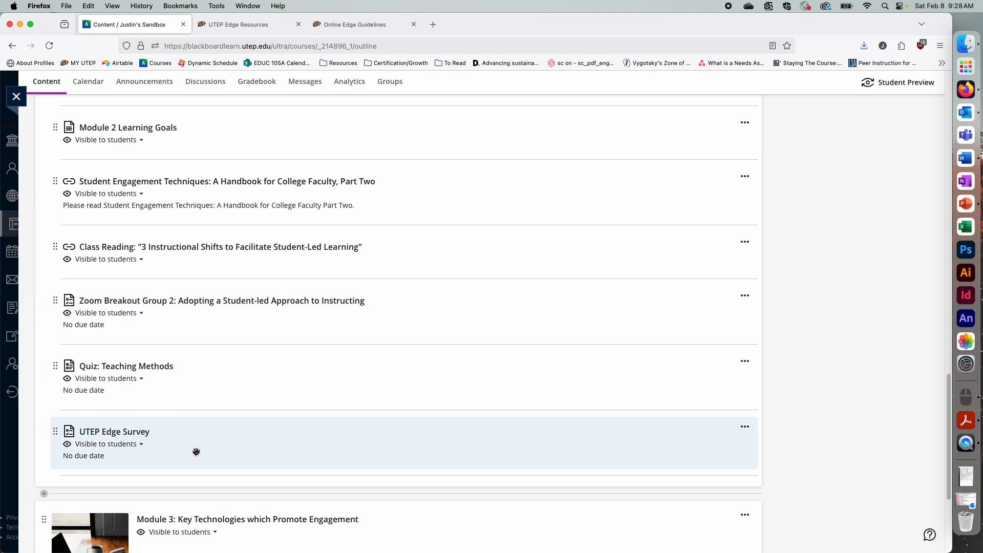
pyautogui.click(148, 437)
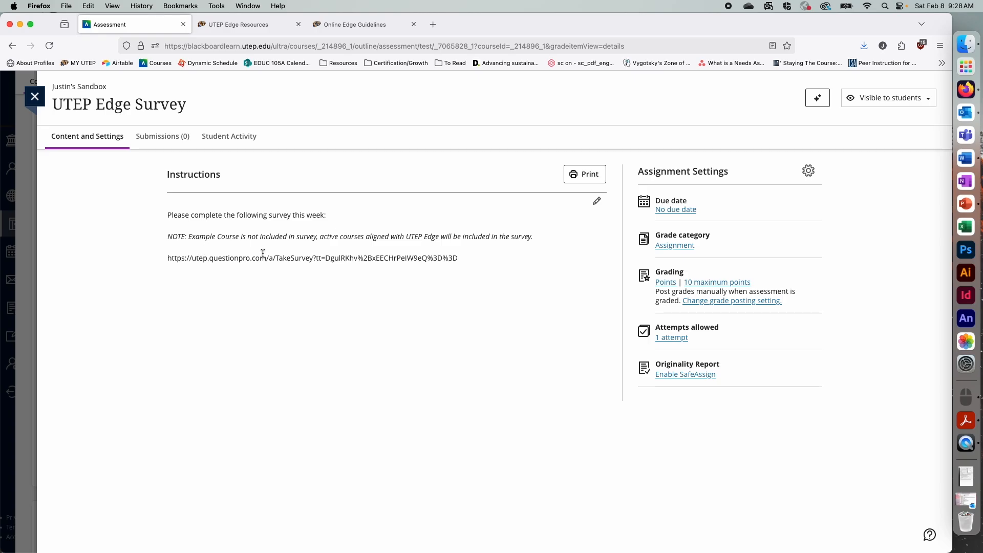
pyautogui.doubleClick(245, 259)
pyautogui.tripleClick(244, 259)
pyautogui.rightClick(242, 258)
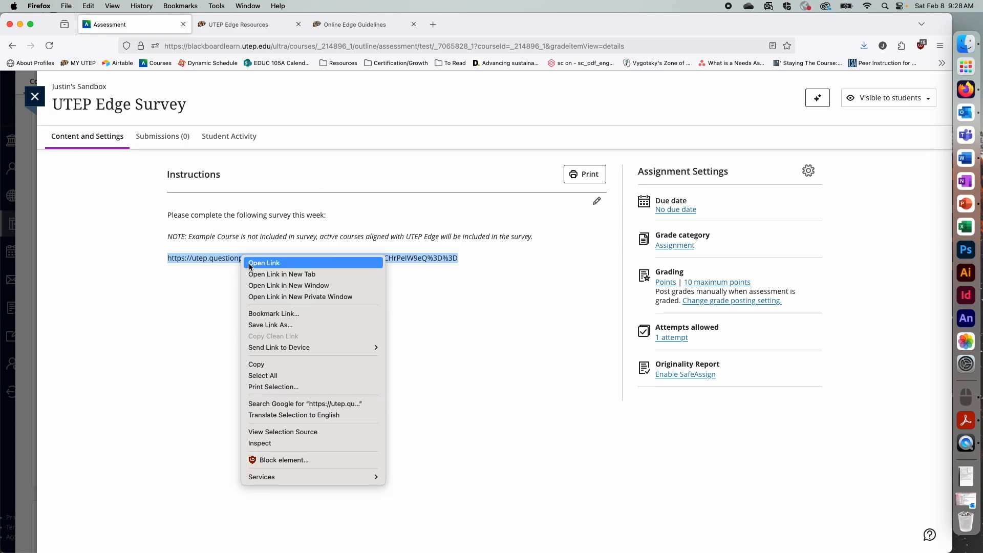
pyautogui.click(259, 275)
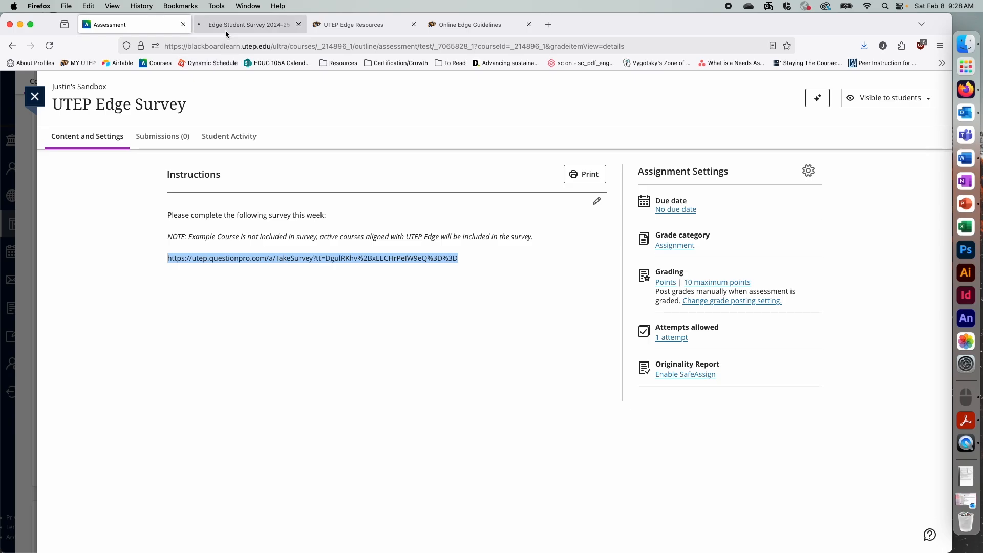
# - Look through the Edge Student Survey 2024-25 questions on course section, Edge Advantages, course ratings and student services, and close the survey
pyautogui.click(227, 31)
pyautogui.scroll(-3, 358, 226)
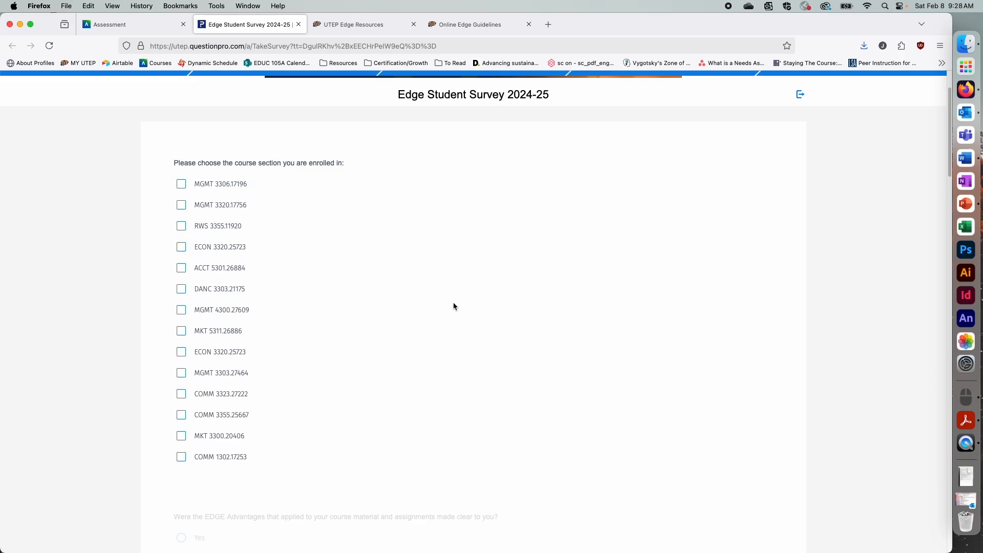
pyautogui.scroll(-4, 454, 306)
pyautogui.scroll(-4, 430, 307)
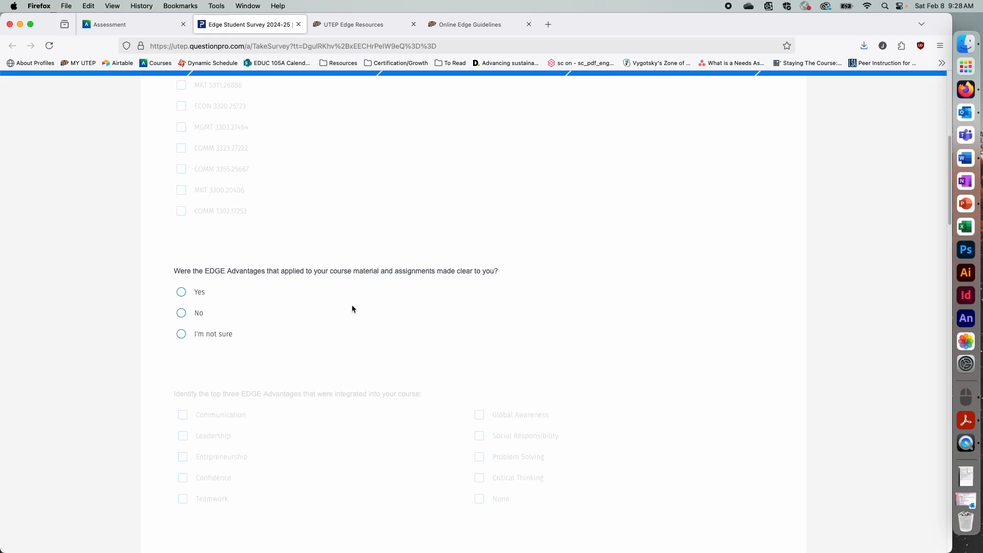
pyautogui.scroll(-6, 355, 311)
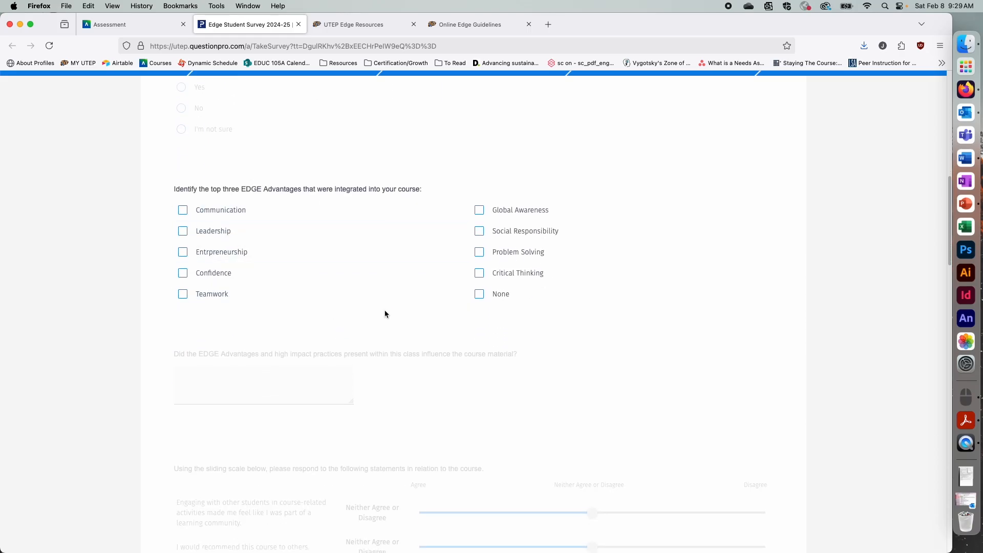
pyautogui.scroll(-2, 401, 335)
pyautogui.scroll(-4, 401, 336)
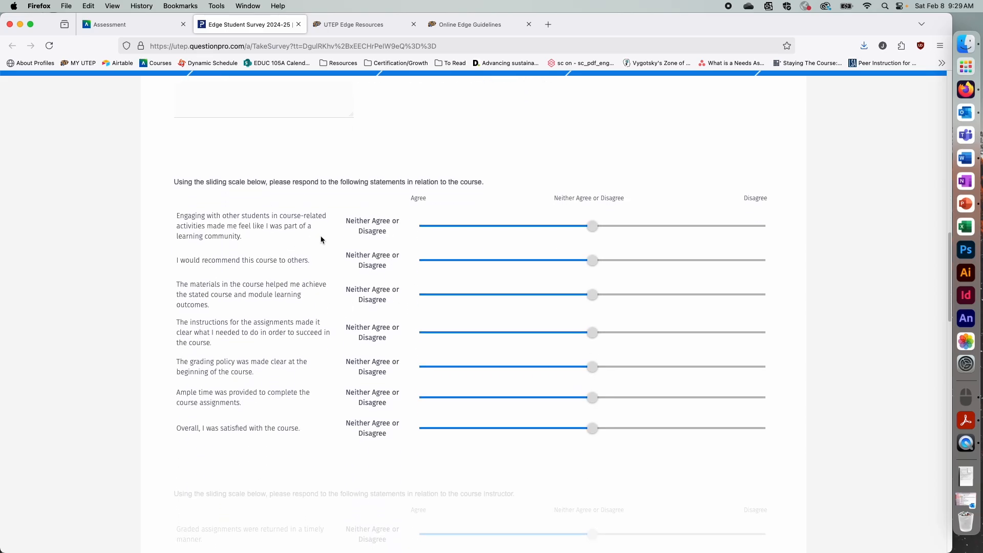
pyautogui.scroll(-9, 328, 256)
pyautogui.scroll(-3, 336, 274)
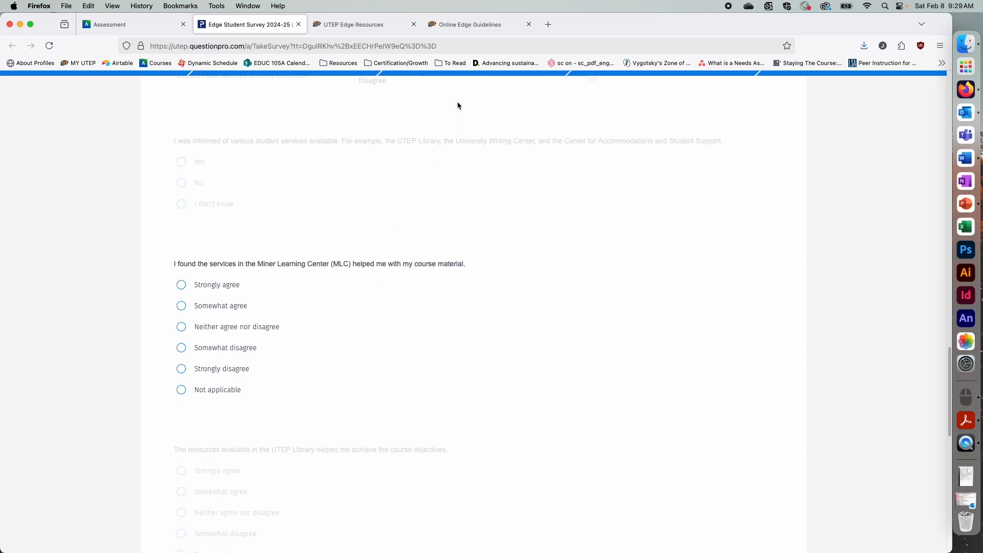
pyautogui.click(299, 24)
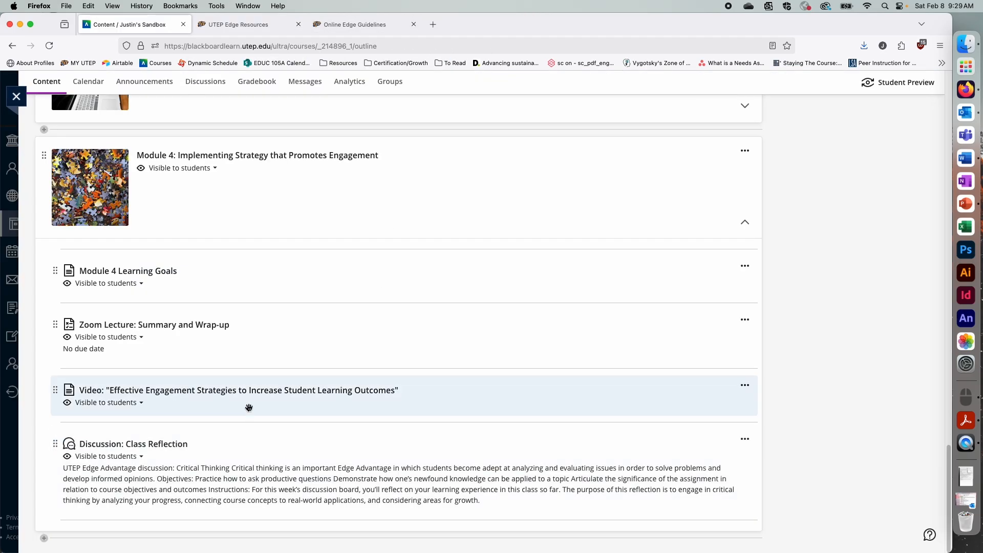